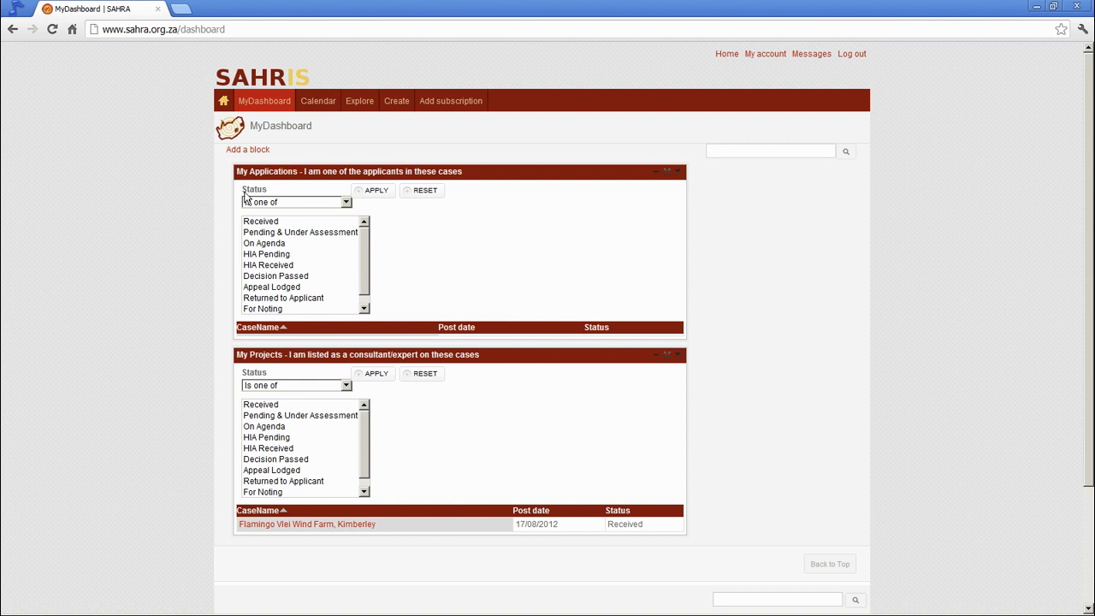
Step: Open the 'Flamingo Vlei Wind Farm, Kimberley' case from My Projects on the dashboard
{"action": "left_click", "coordinate": [301, 525]}
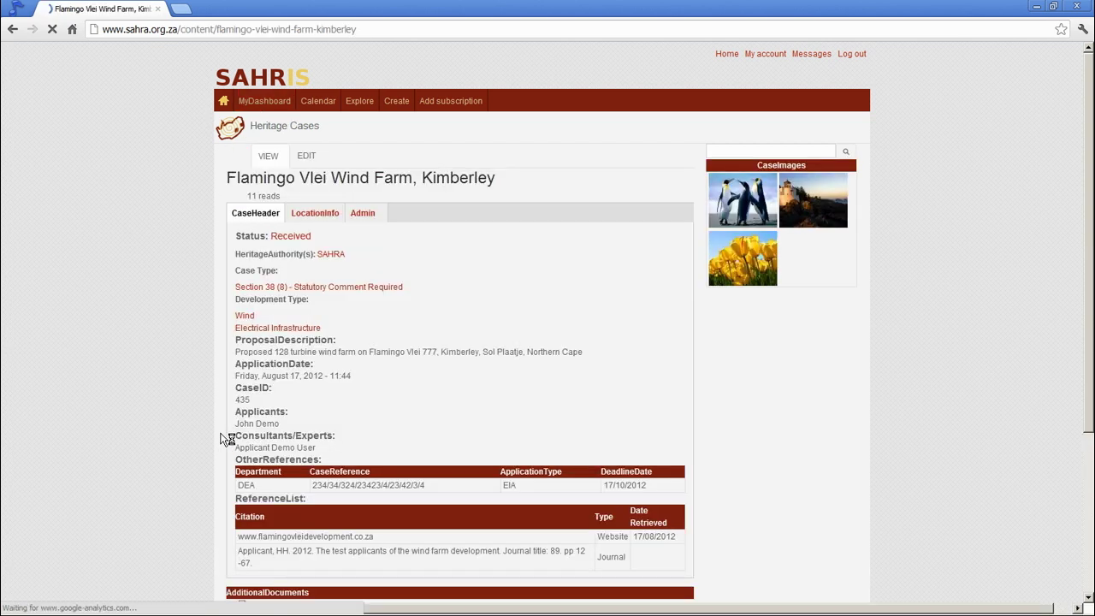
Step: Edit the case and start a new entry in its Heritage Reports field
{"action": "left_click", "coordinate": [306, 161]}
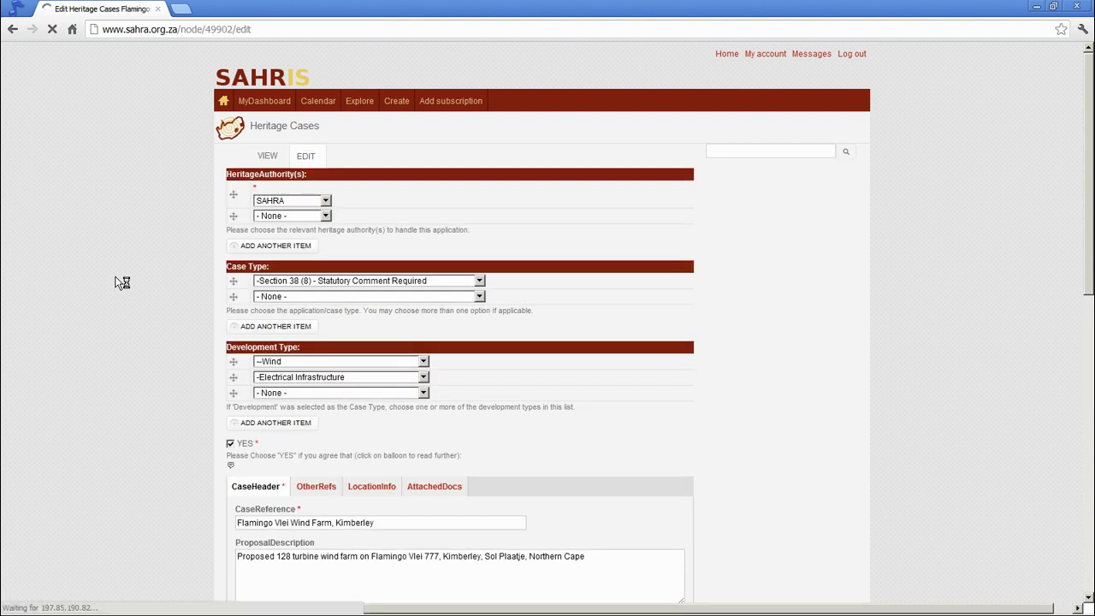
{"action": "scroll", "coordinate": [149, 329], "scroll_direction": "down", "scroll_amount": 3}
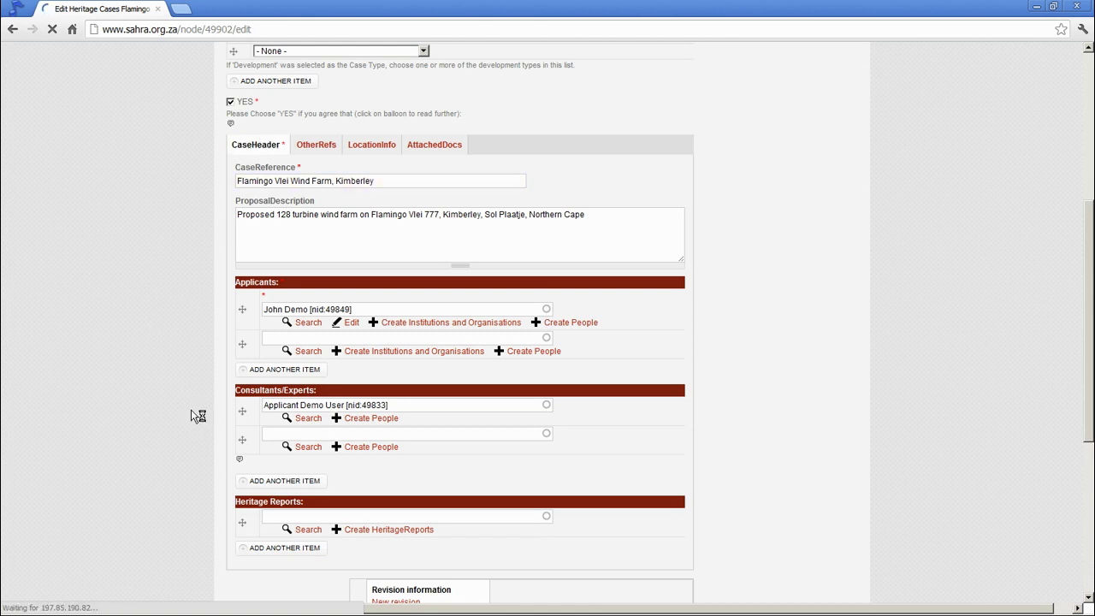
{"action": "scroll", "coordinate": [197, 413], "scroll_direction": "down", "scroll_amount": 3}
{"action": "left_click", "coordinate": [273, 311]}
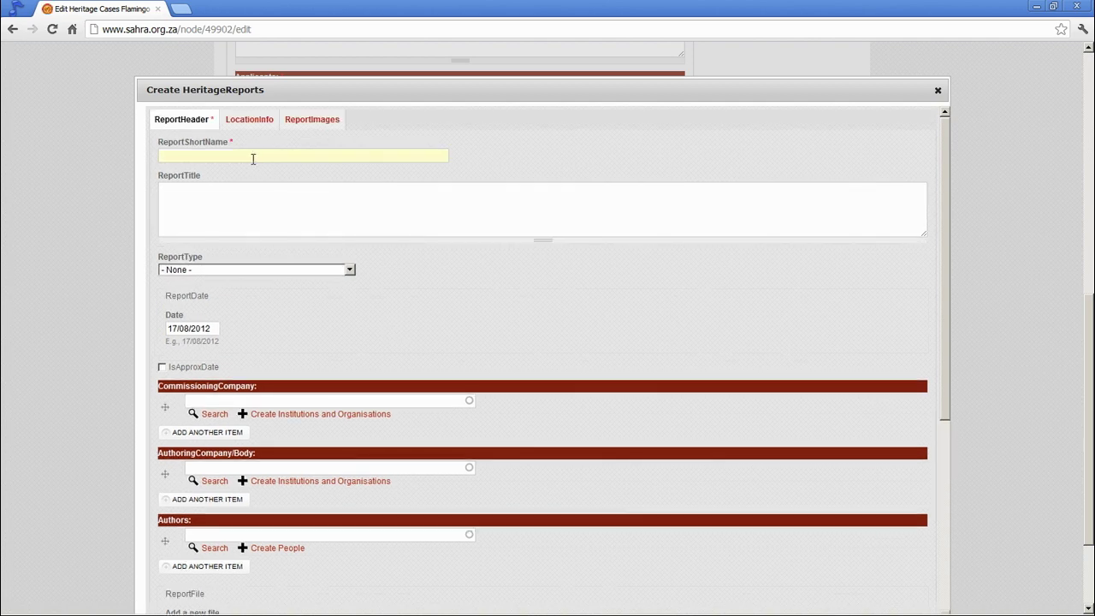
Step: Review the report's LocationInfo map and its ReportImages limits of 1 MB and 800x600 pixels
{"action": "left_click", "coordinate": [251, 119]}
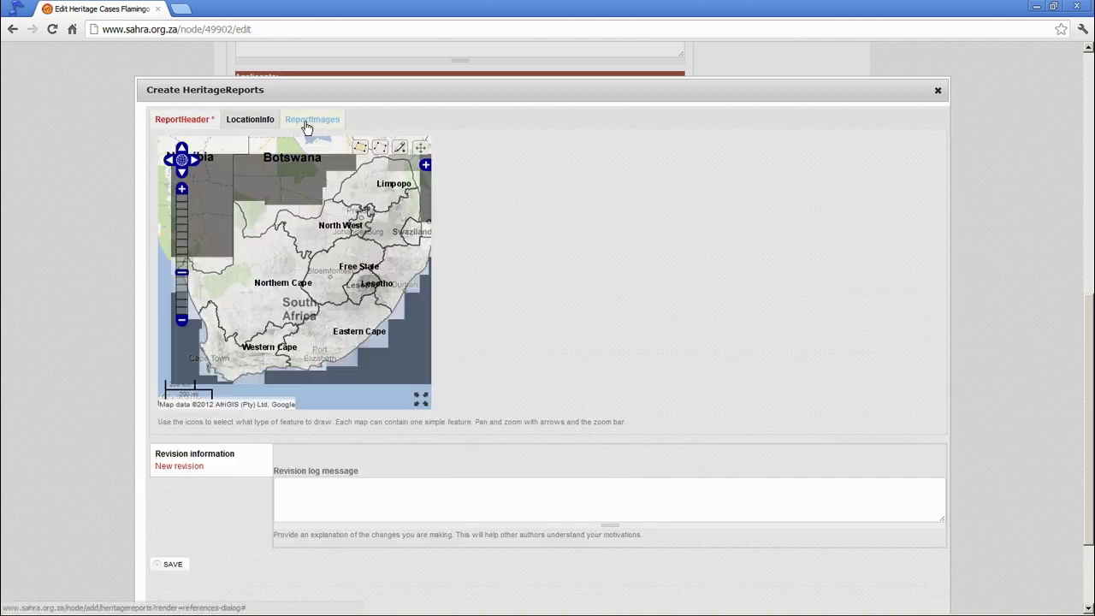
{"action": "left_click", "coordinate": [313, 120]}
{"action": "left_click", "coordinate": [250, 122]}
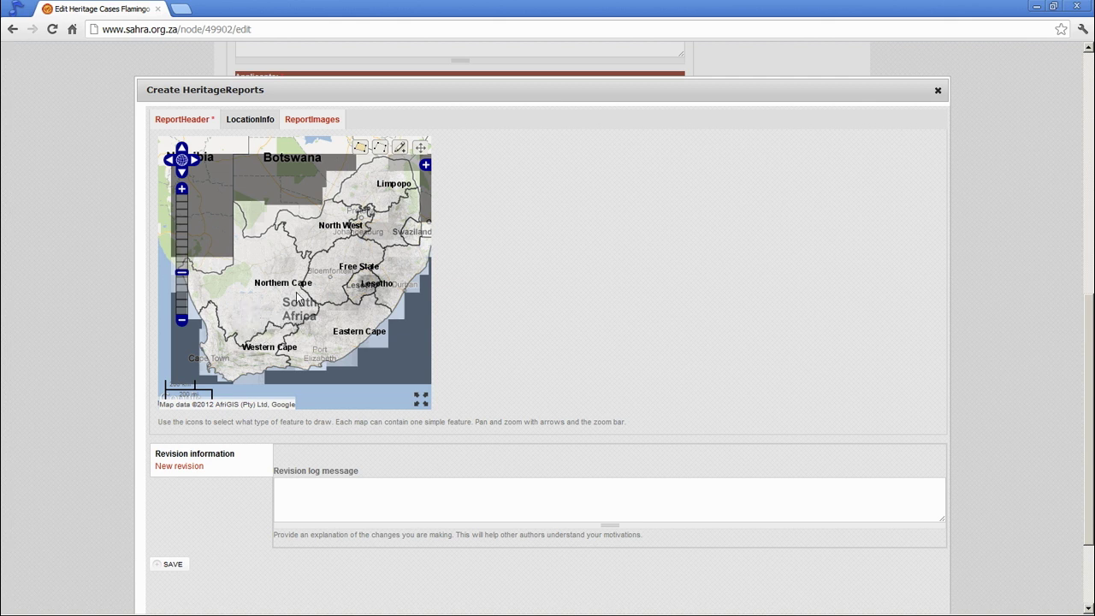
{"action": "left_click", "coordinate": [323, 120]}
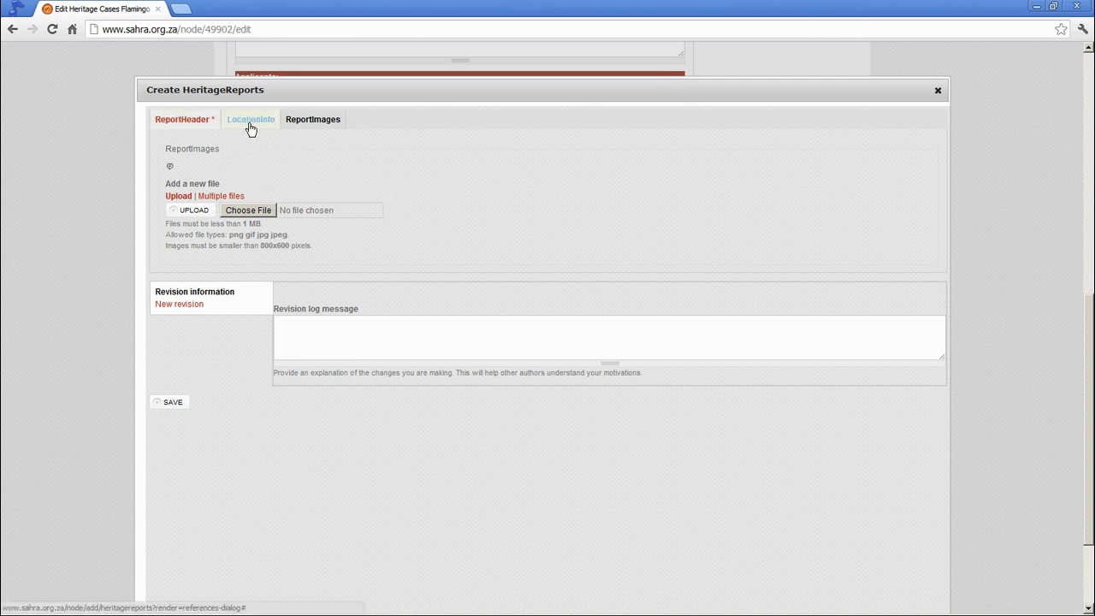
Step: Fill the report header: short name 'Test Report', title 'Test Title', type HIA Phase 1
{"action": "left_click", "coordinate": [186, 119]}
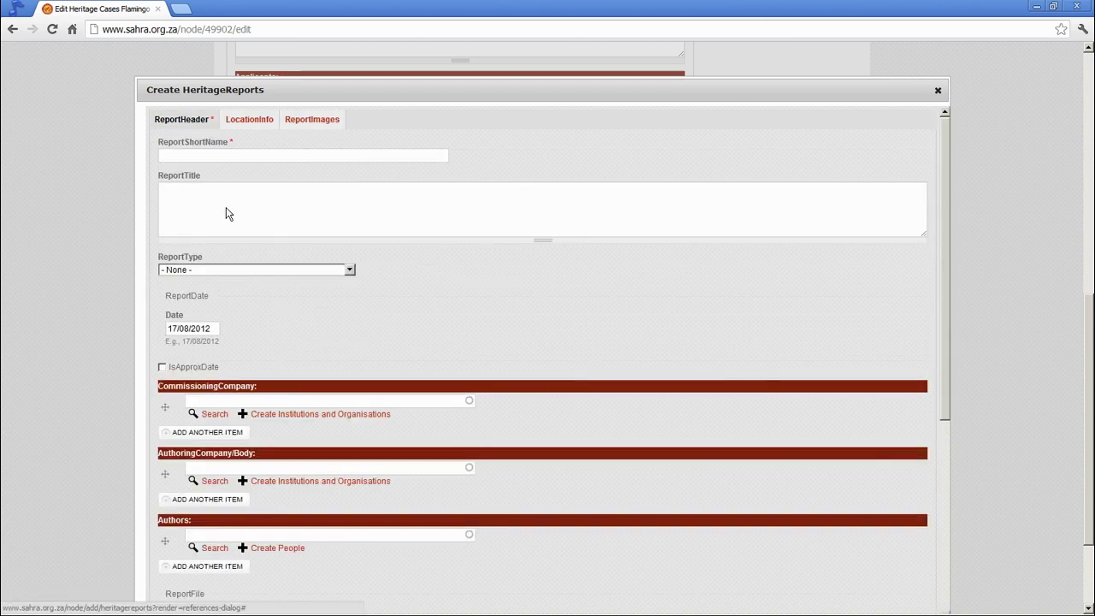
{"action": "left_click", "coordinate": [214, 155]}
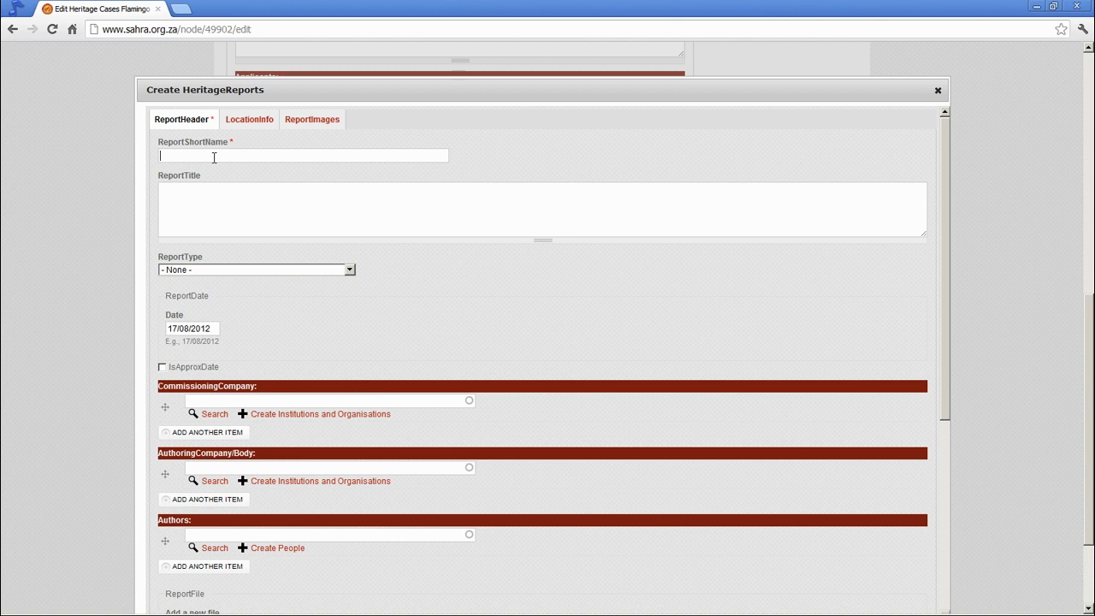
{"action": "type", "text": "Test Report"}
{"action": "left_click", "coordinate": [209, 208]}
{"action": "type", "text": "Test Title"}
{"action": "left_click", "coordinate": [222, 270]}
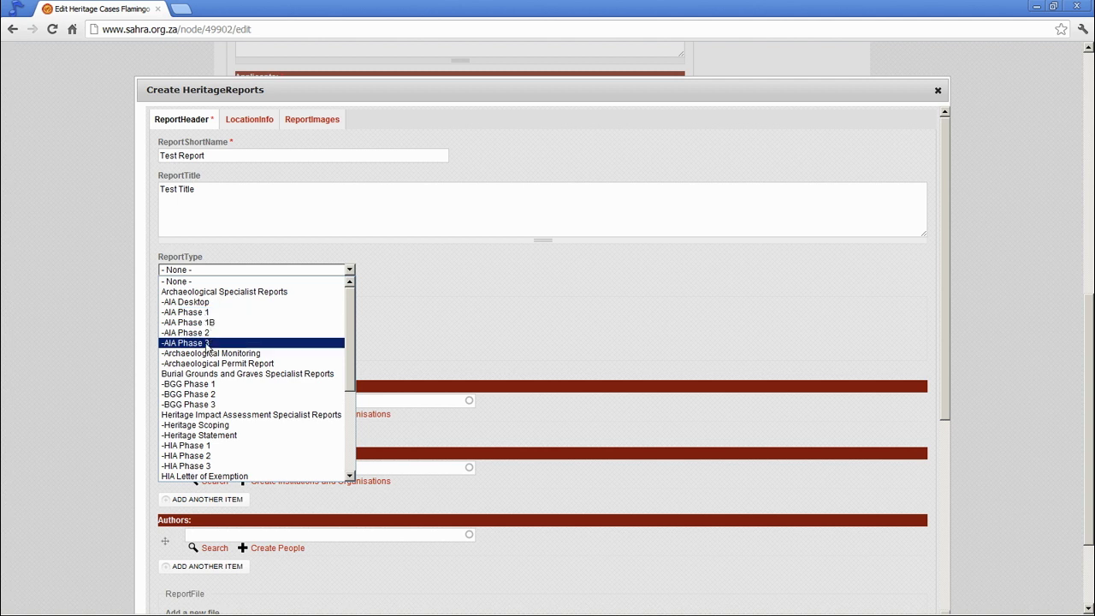
{"action": "left_click", "coordinate": [208, 450]}
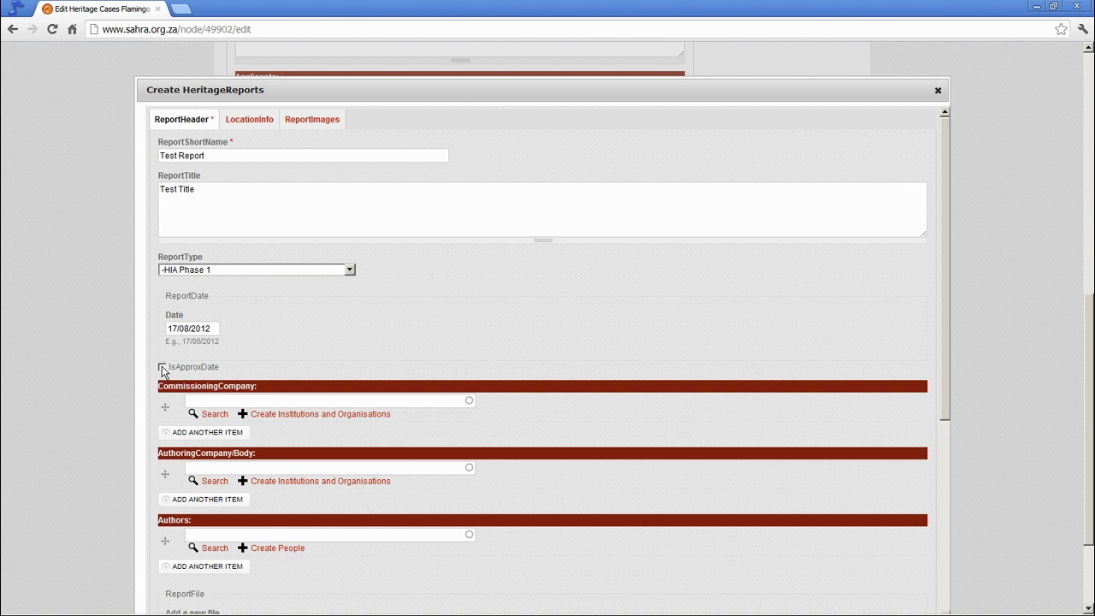
{"action": "left_click", "coordinate": [209, 402]}
Step: Set the authoring body to South African Heritage Resources Agency via autocomplete
{"action": "scroll", "coordinate": [108, 365], "scroll_direction": "down", "scroll_amount": 1}
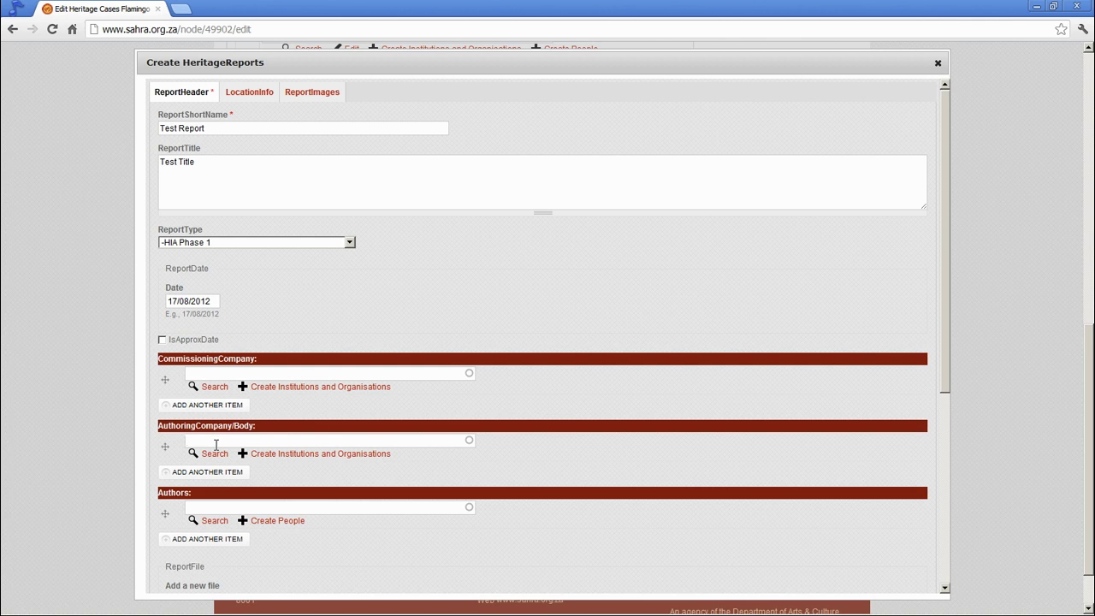
{"action": "type", "text": "South African Herit"}
{"action": "left_click", "coordinate": [243, 454]}
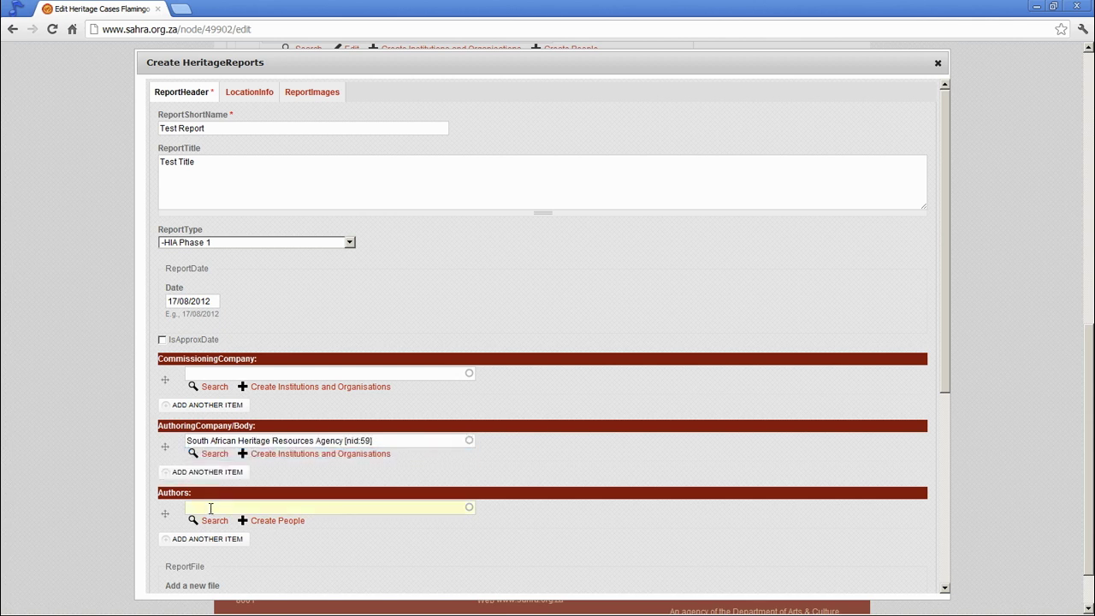
Step: Add two authors to the report, each picked from the autocomplete suggestions
{"action": "type", "text": "Appli"}
{"action": "left_click", "coordinate": [214, 518]}
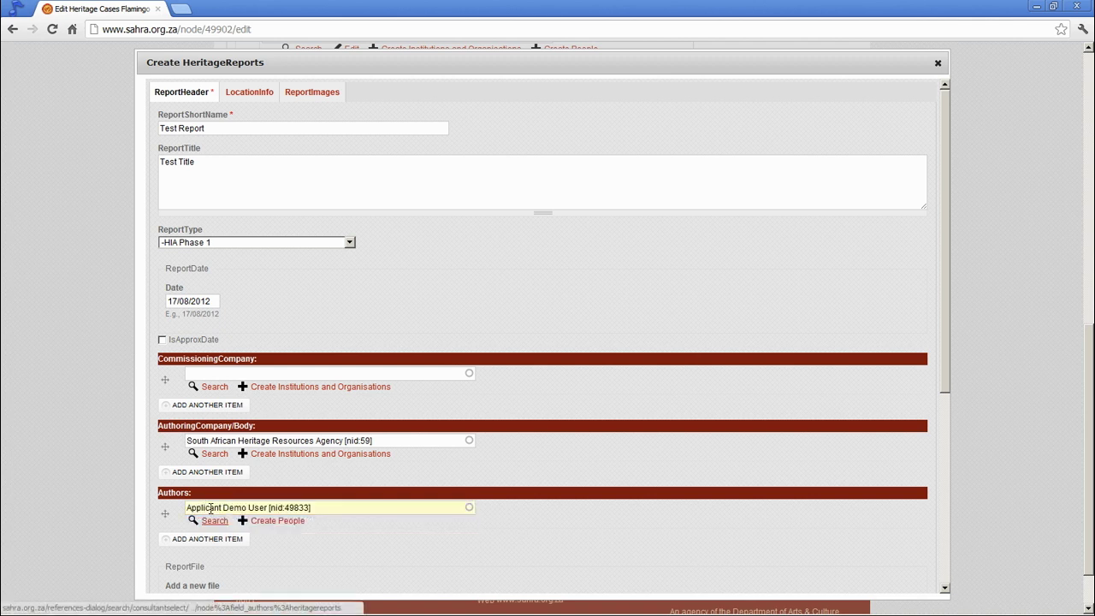
{"action": "scroll", "coordinate": [636, 541], "scroll_direction": "down", "scroll_amount": 3}
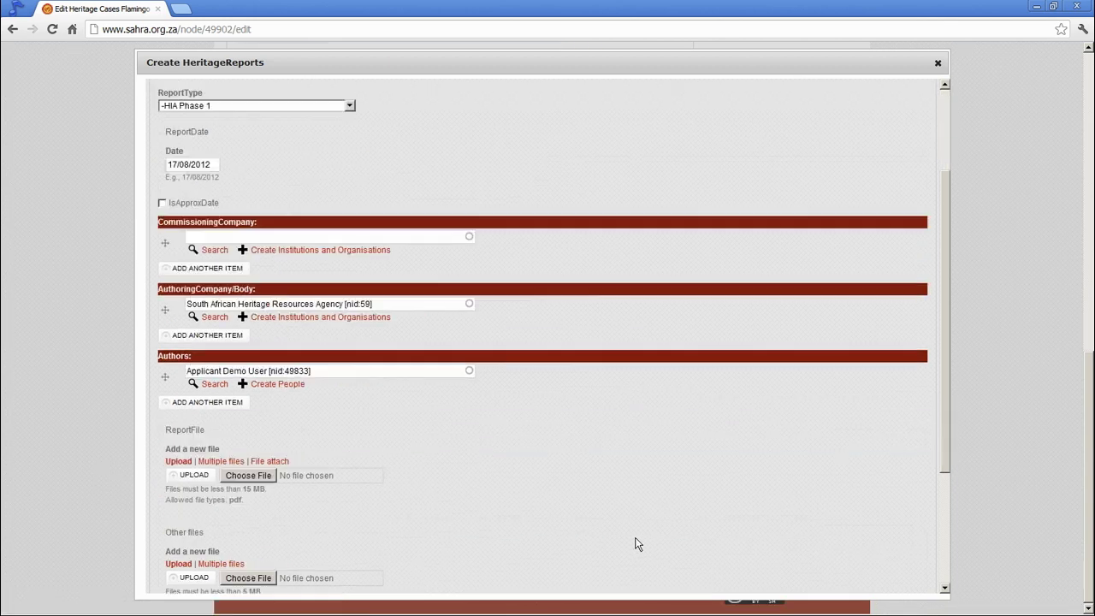
{"action": "scroll", "coordinate": [644, 522], "scroll_direction": "down", "scroll_amount": 2}
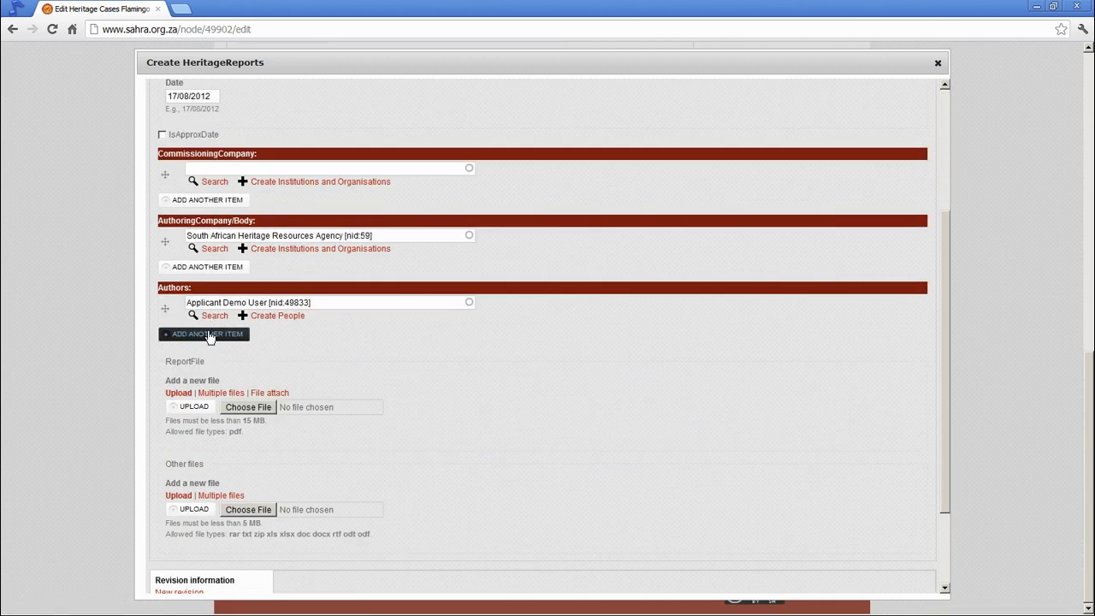
{"action": "left_click", "coordinate": [195, 340]}
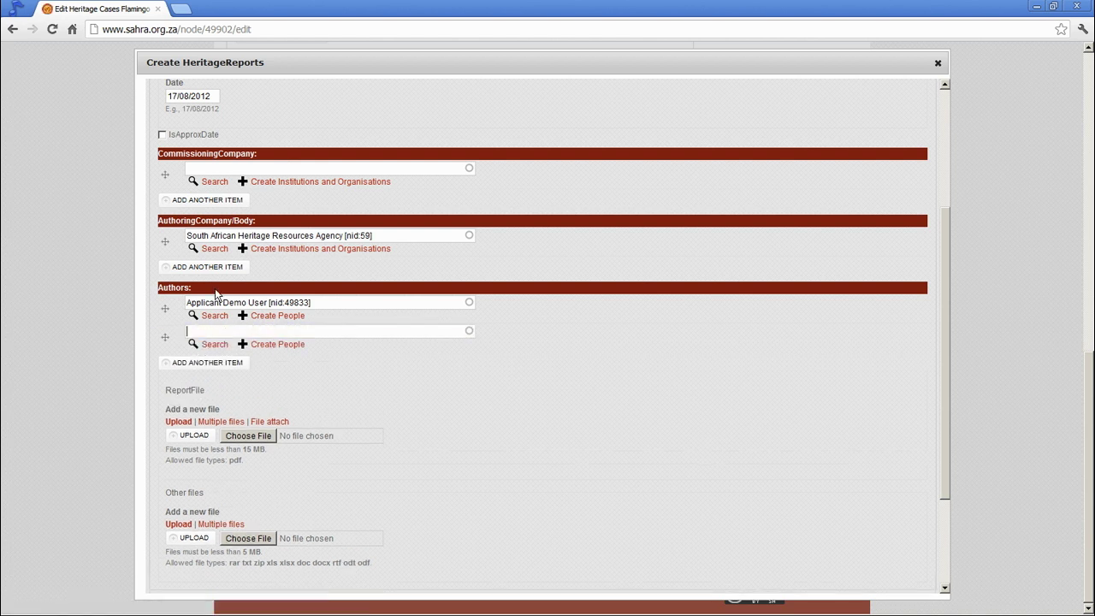
{"action": "type", "text": "ohn D"}
{"action": "key", "text": "Down"}
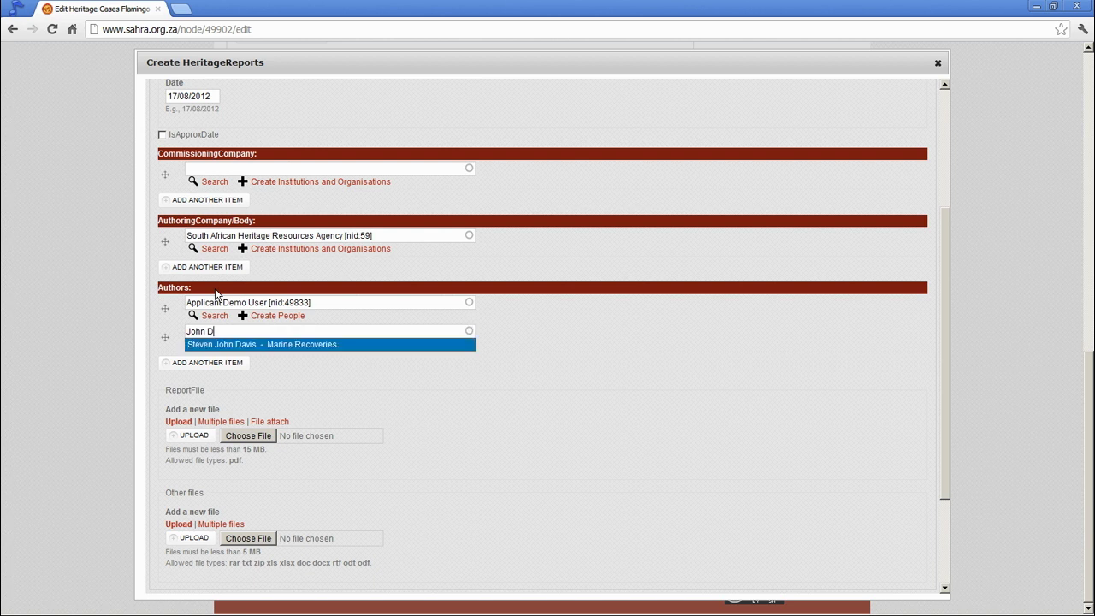
{"action": "key", "text": "Return"}
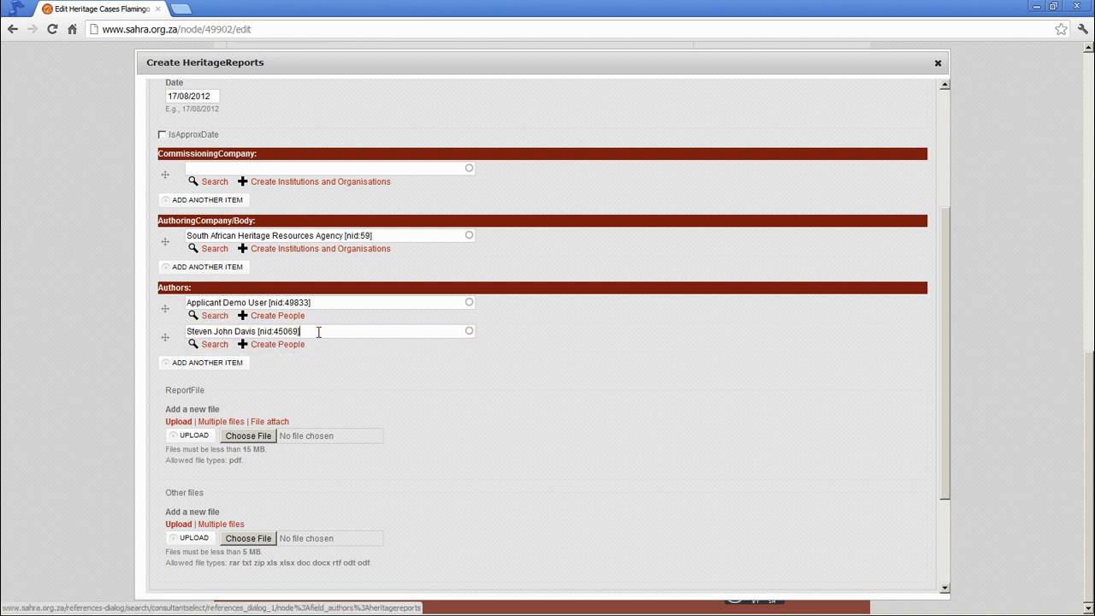
{"action": "left_click_drag", "start_coordinate": [318, 332], "coordinate": [199, 332]}
{"action": "left_click", "coordinate": [313, 400]}
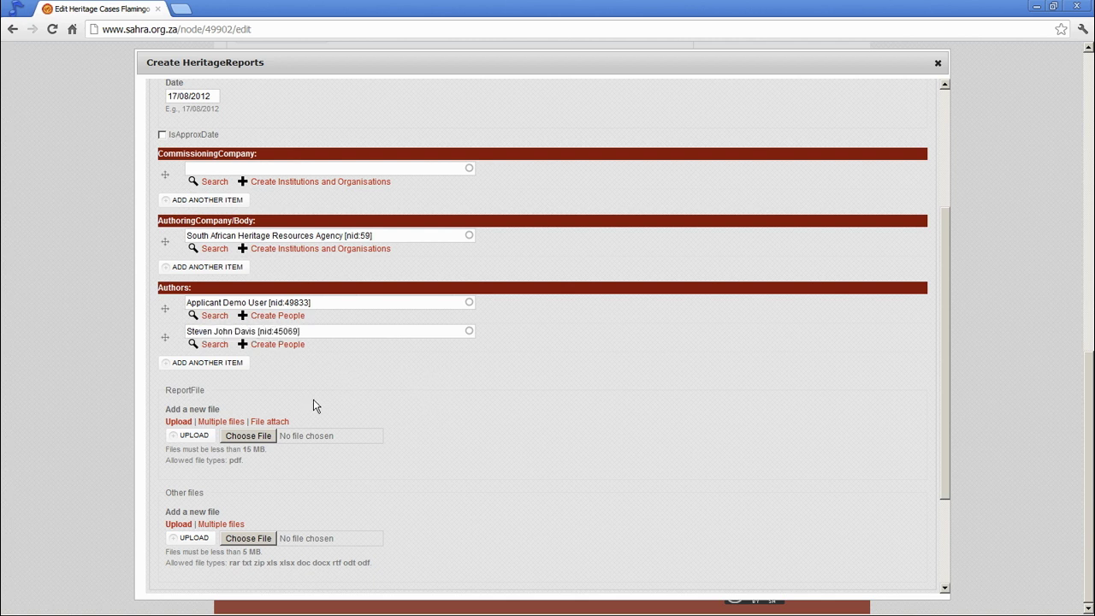
{"action": "left_click", "coordinate": [202, 327]}
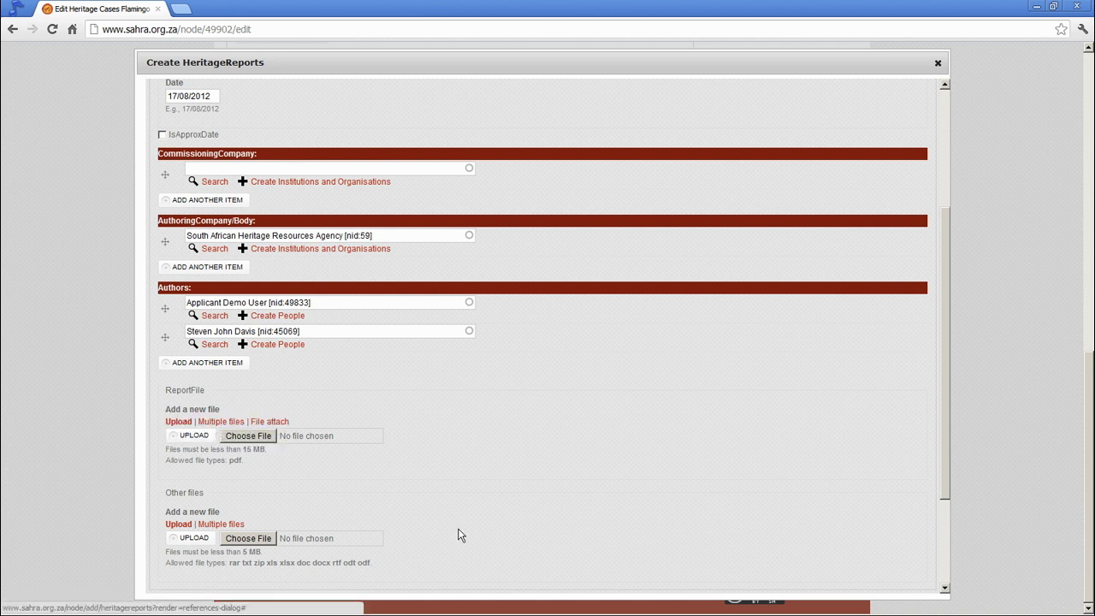
Step: Upload 'Environvision Consultants Farm Buffelskloof 511 IQ North West Province.pdf' from the desktop as the report file
{"action": "scroll", "coordinate": [500, 469], "scroll_direction": "down", "scroll_amount": 2}
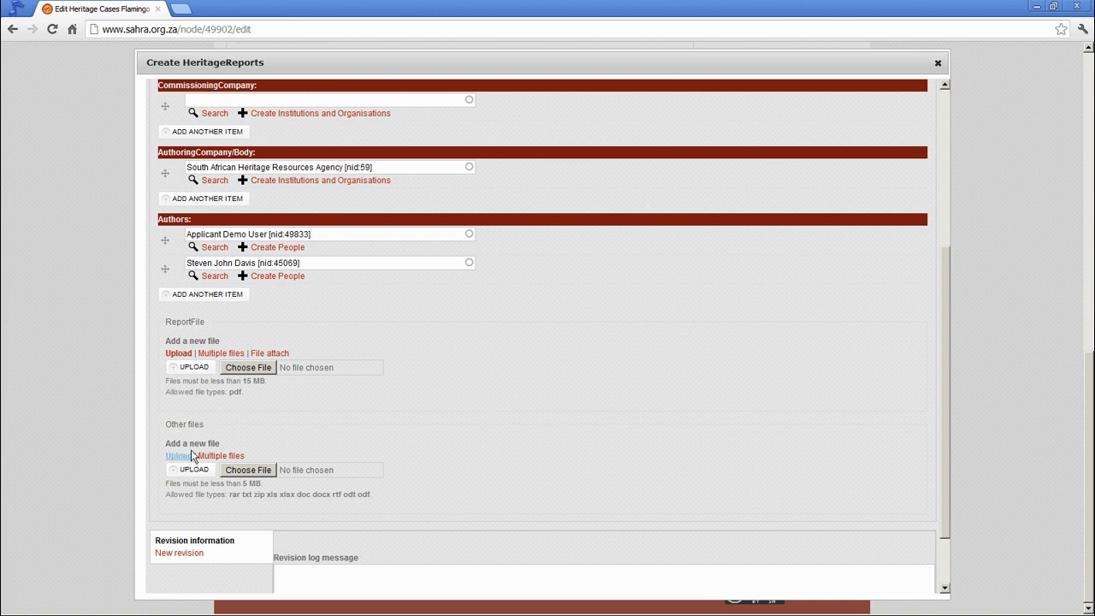
{"action": "left_click", "coordinate": [250, 367]}
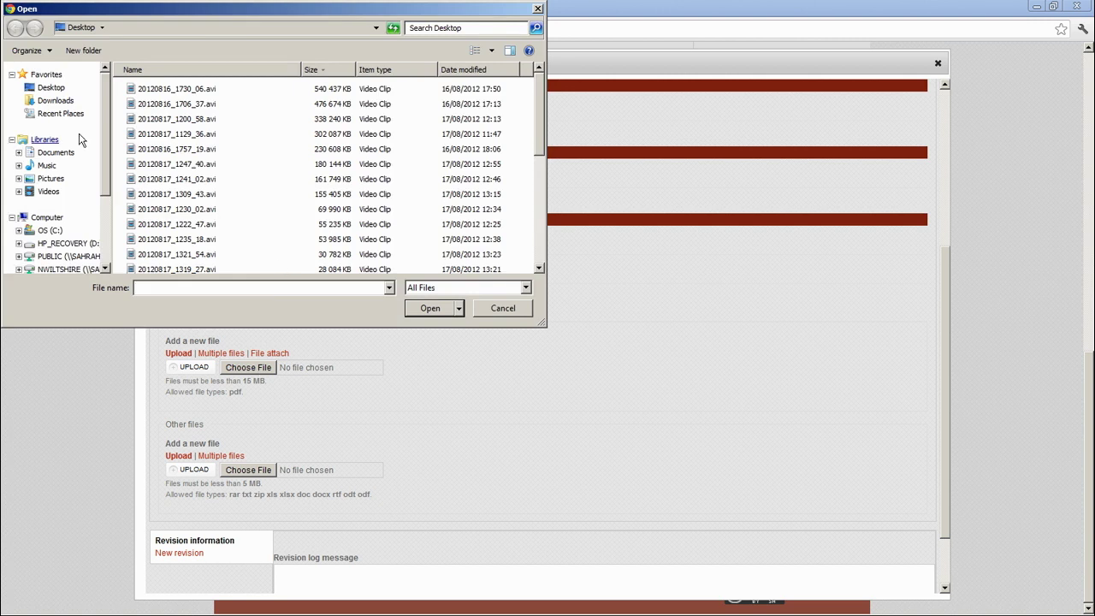
{"action": "left_click_drag", "start_coordinate": [539, 130], "coordinate": [548, 207]}
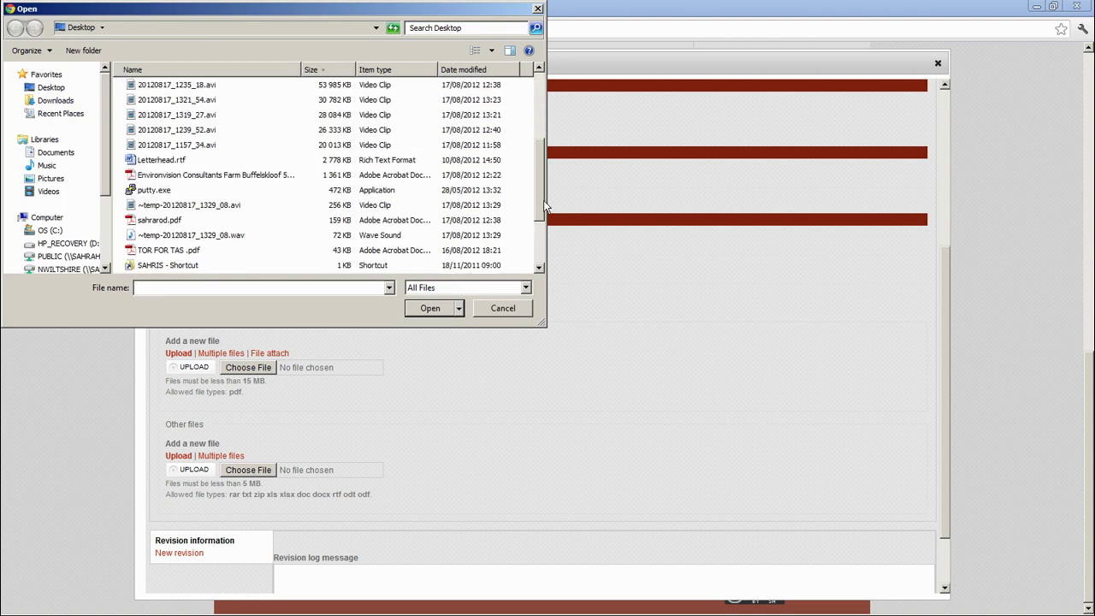
{"action": "double_click", "coordinate": [265, 178]}
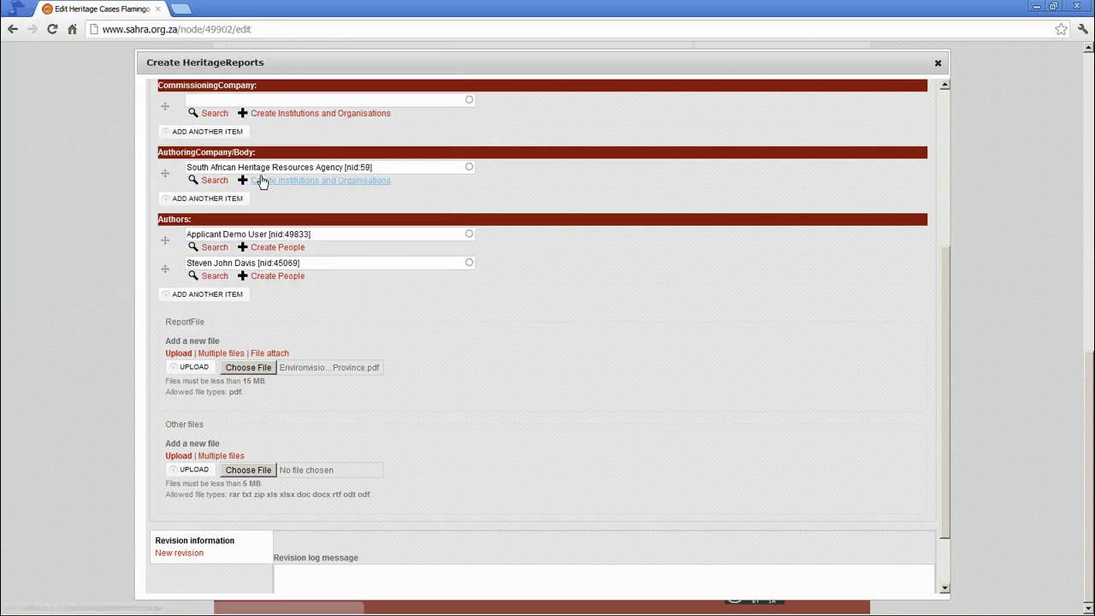
{"action": "left_click", "coordinate": [191, 373]}
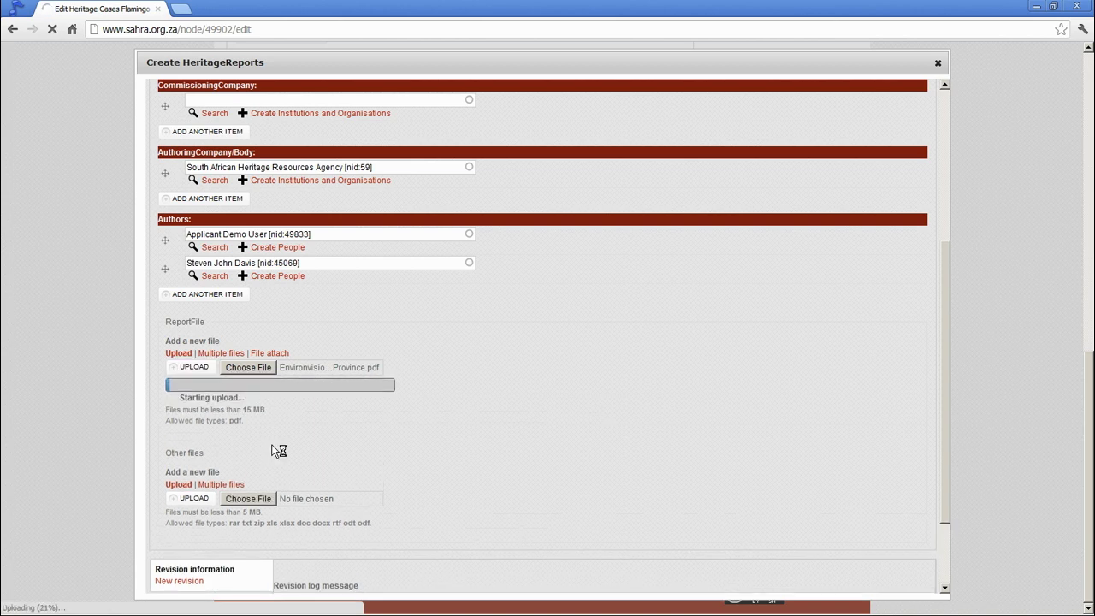
{"action": "scroll", "coordinate": [625, 477], "scroll_direction": "down", "scroll_amount": 3}
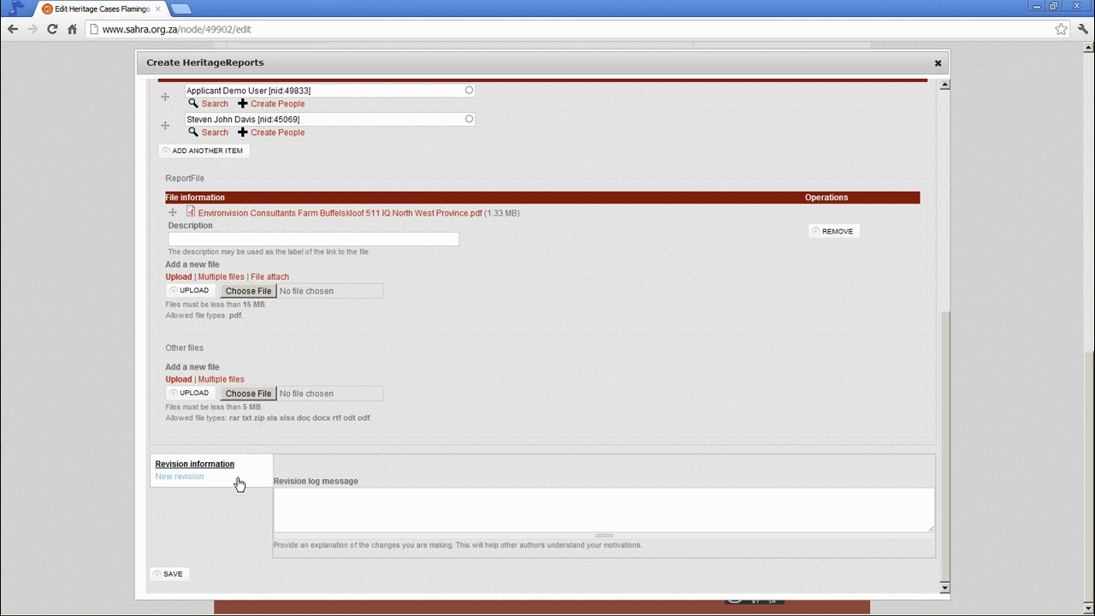
Step: Save the heritage report so Test Report [nid: 49915] appears under the case's Heritage Reports
{"action": "left_click", "coordinate": [172, 576]}
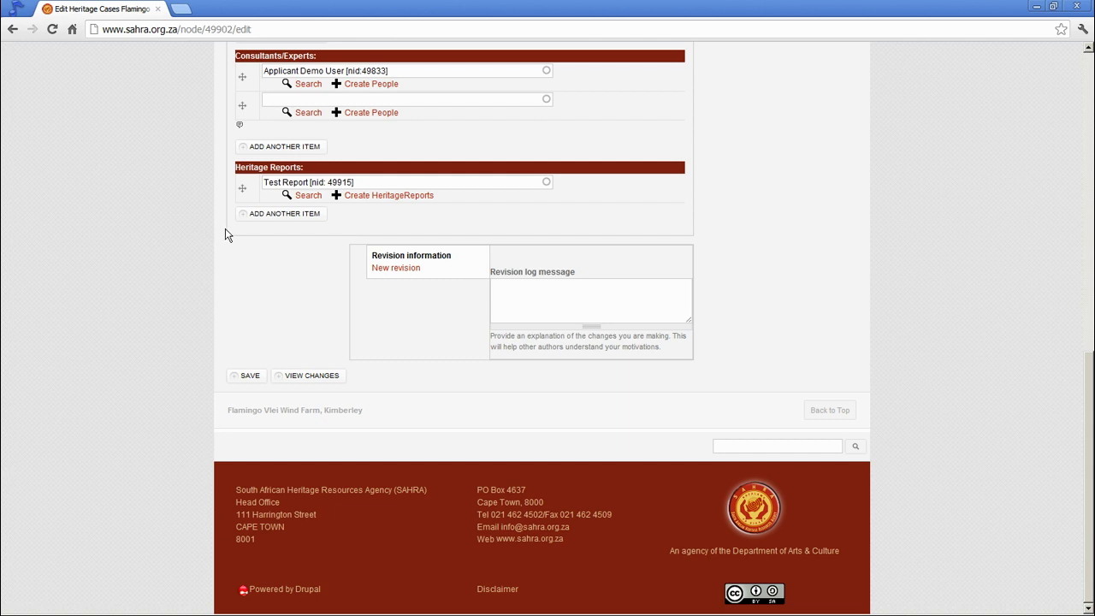
{"action": "scroll", "coordinate": [174, 236], "scroll_direction": "up", "scroll_amount": 6}
{"action": "scroll", "coordinate": [173, 232], "scroll_direction": "down", "scroll_amount": 6}
Step: Save the case edits, then open the linked Test Report page
{"action": "left_click", "coordinate": [250, 376]}
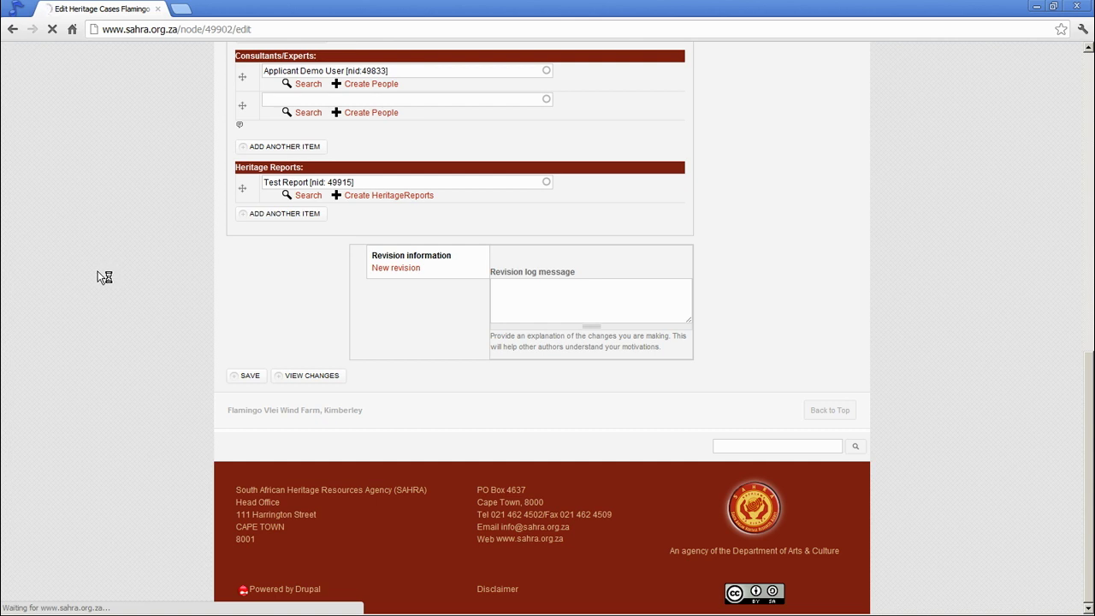
{"action": "scroll", "coordinate": [171, 299], "scroll_direction": "down", "scroll_amount": 3}
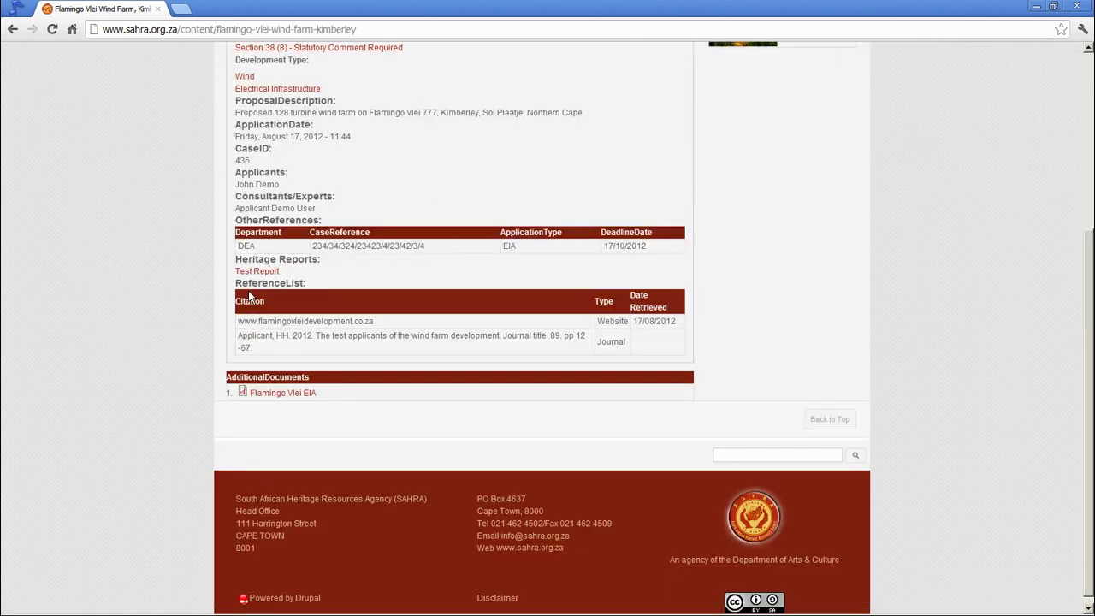
{"action": "left_click", "coordinate": [242, 273]}
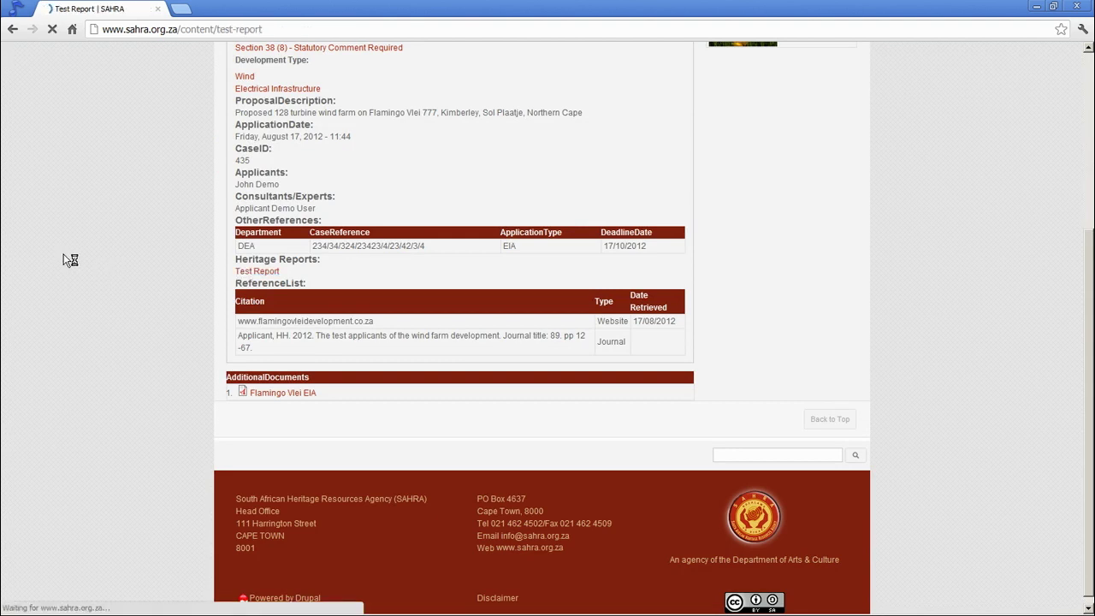